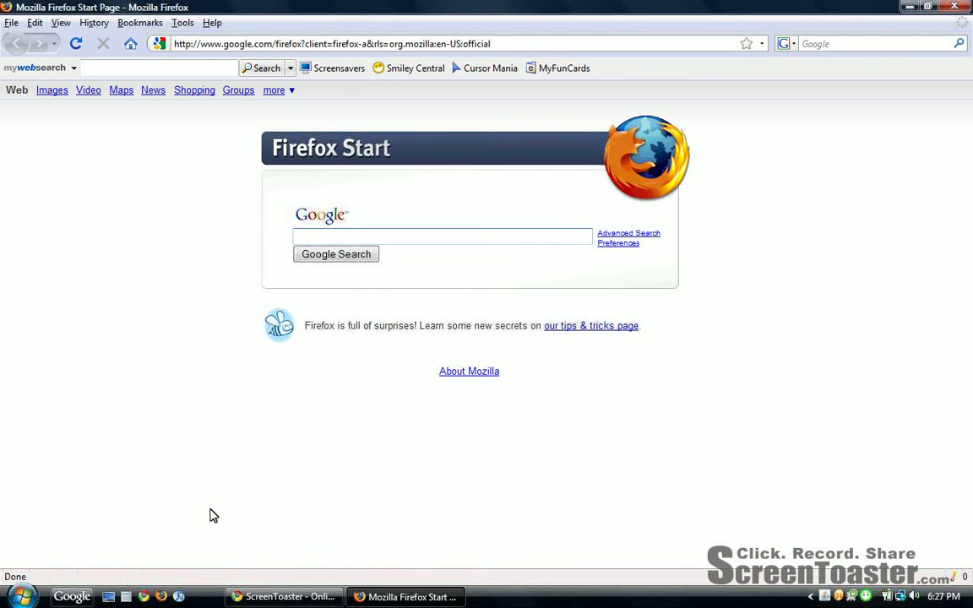
pyautogui.click(528, 44)
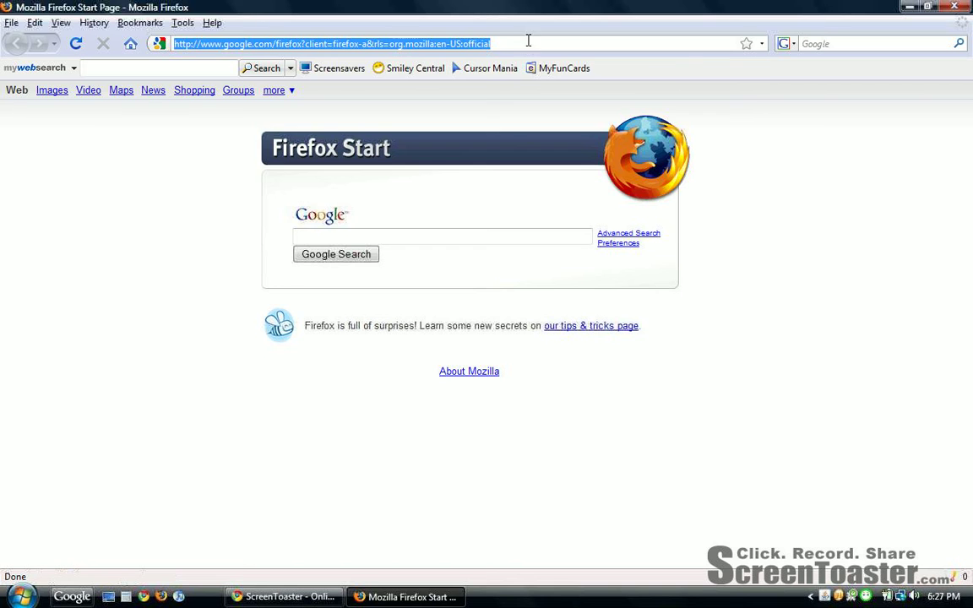
pyautogui.write('fac')
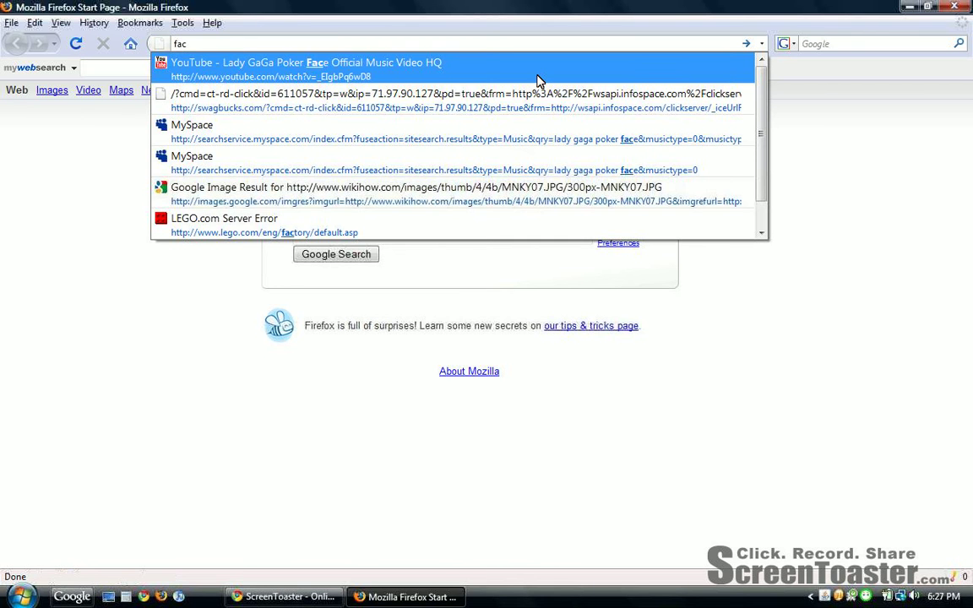
pyautogui.press('BackSpace')
pyautogui.press('BackSpace')
pyautogui.press('BackSpace')
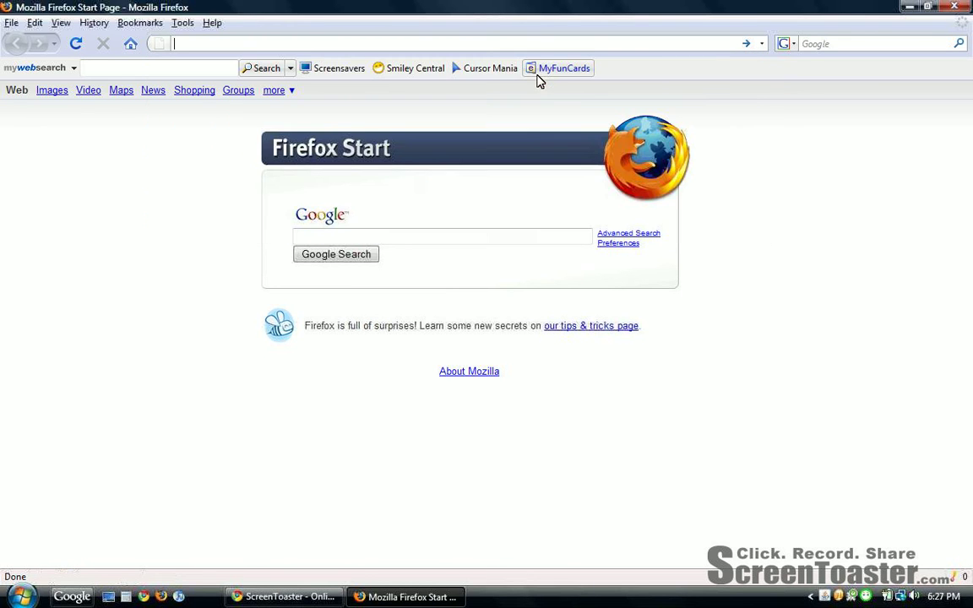
# Step: Search Google for "flock" and open the Flock Browser - The Social Web Browser website
pyautogui.click(428, 236)
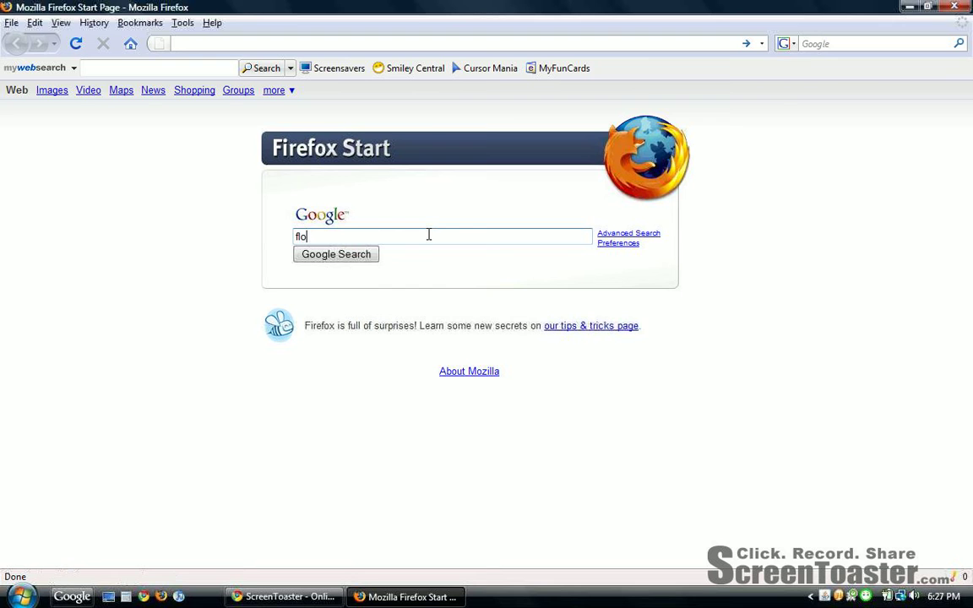
pyautogui.write('flock')
pyautogui.click(336, 254)
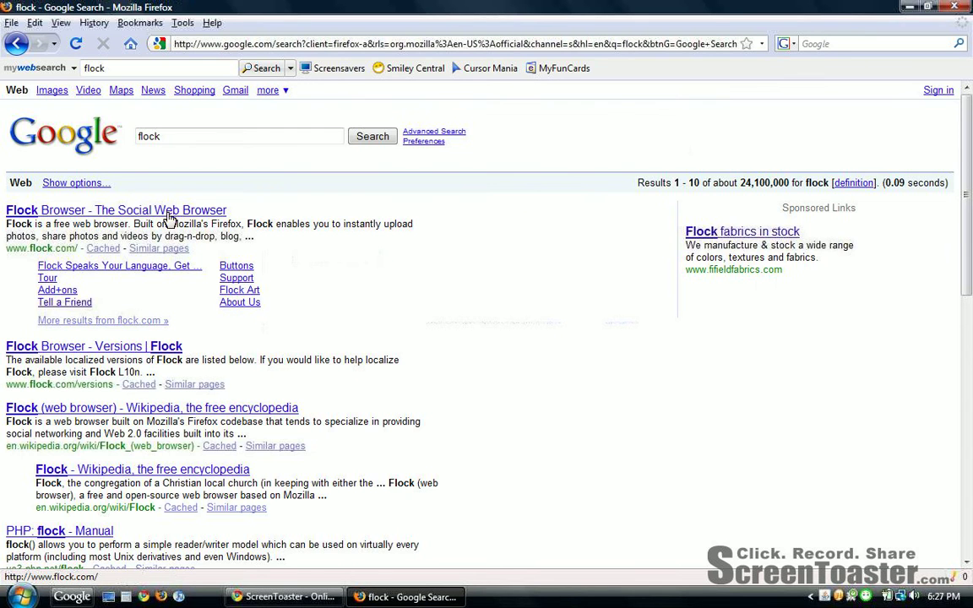
pyautogui.click(170, 213)
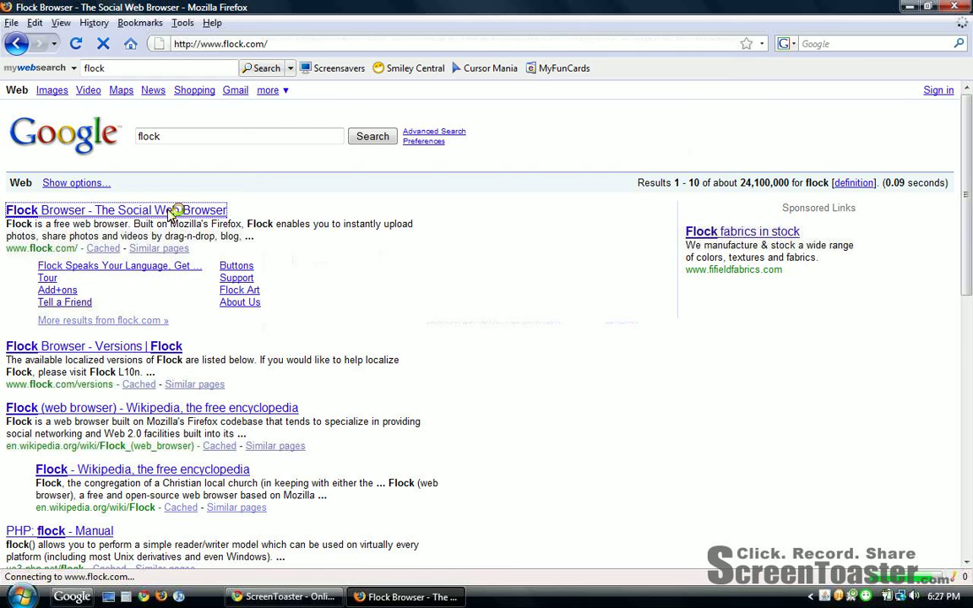
# Step: Start the download of Flock 2.5 for Windows in English from the Flock home page
pyautogui.scroll(-1, 172, 212)
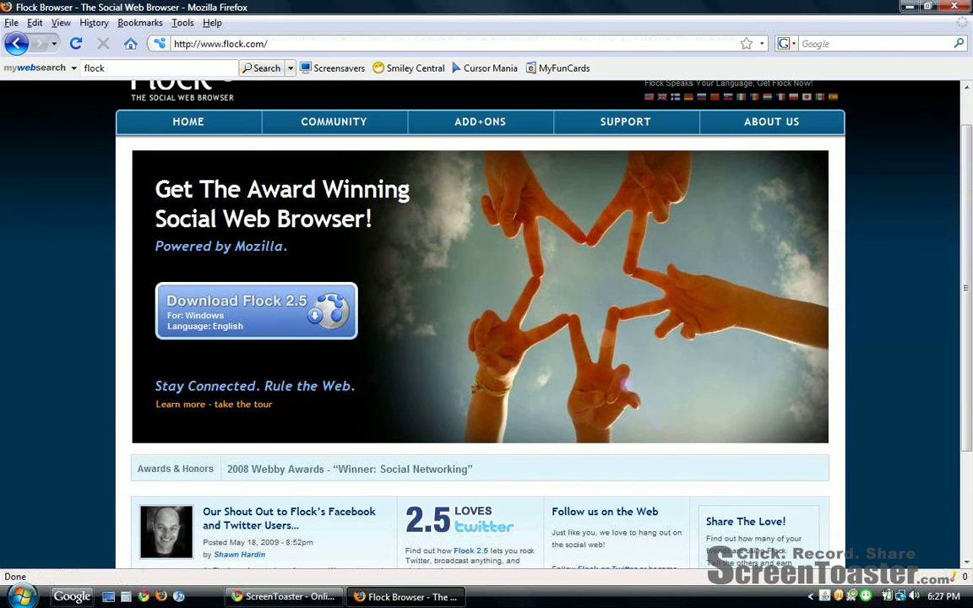
pyautogui.moveTo(156, 218); pyautogui.dragTo(372, 218)
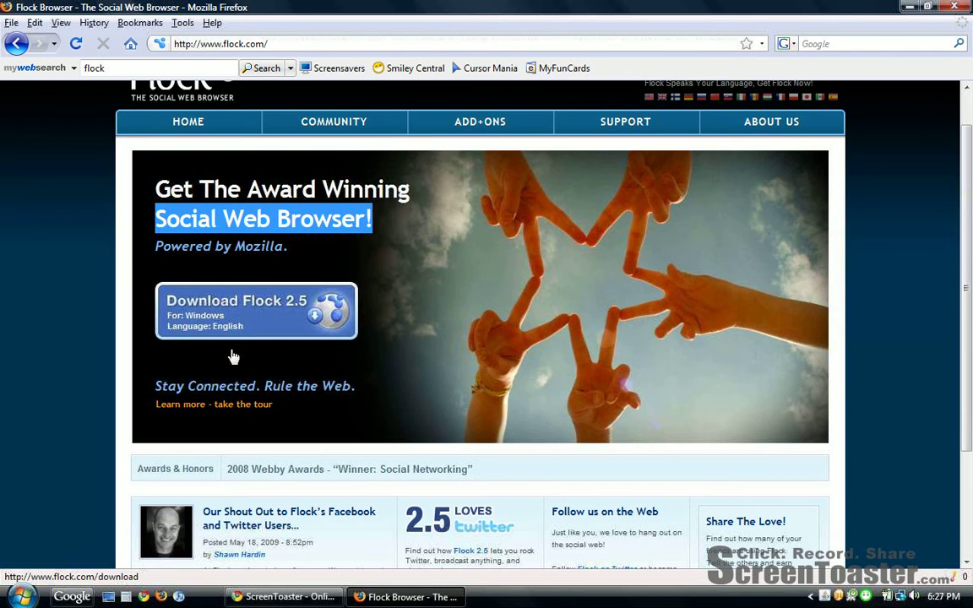
pyautogui.scroll(-4, 234, 338)
pyautogui.scroll(3, 254, 315)
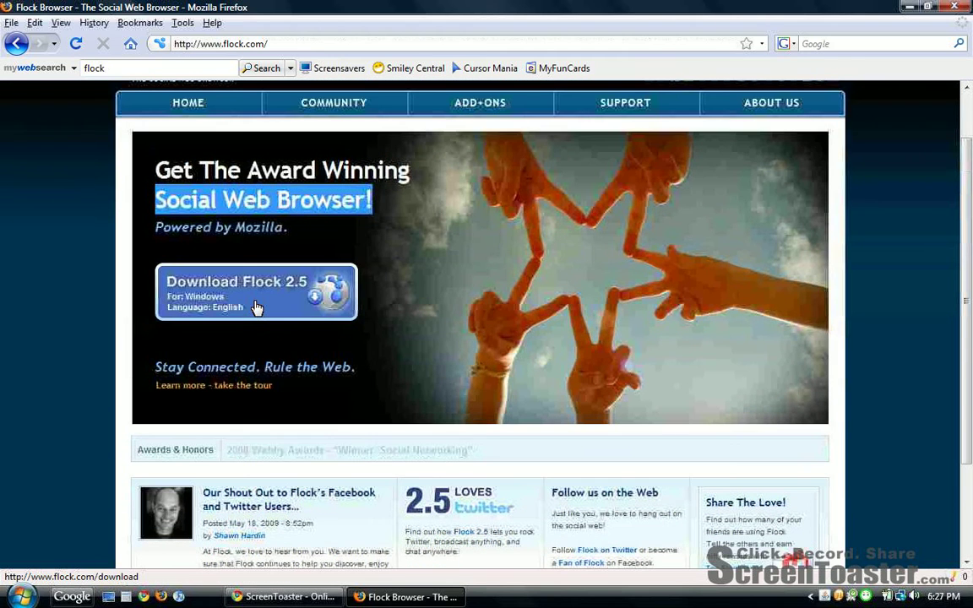
pyautogui.click(257, 307)
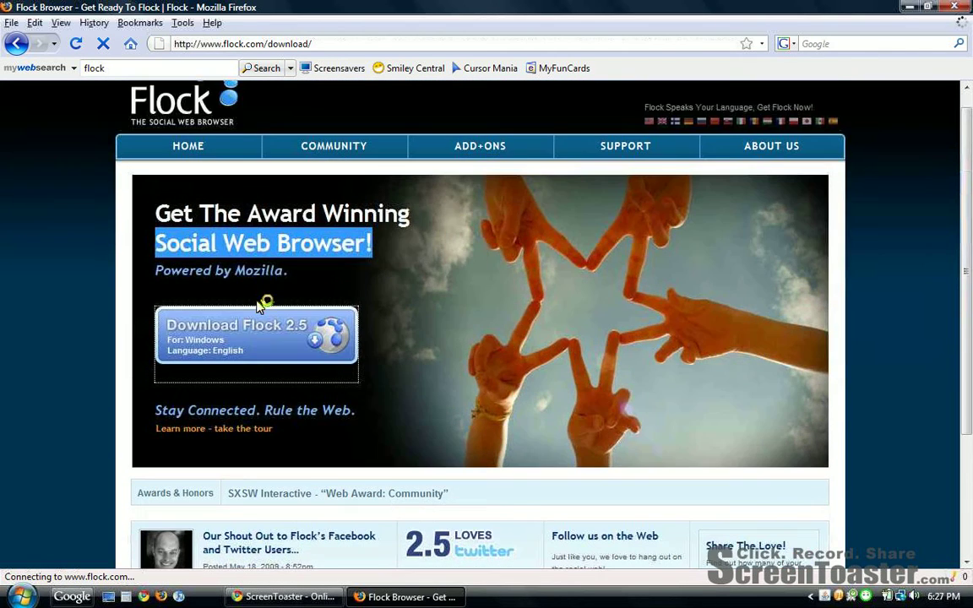
# Step: Decline the e-mail sign-up offer on the download page and save the installer flock-2.5.en-US.win32.exe
pyautogui.scroll(-3, 293, 321)
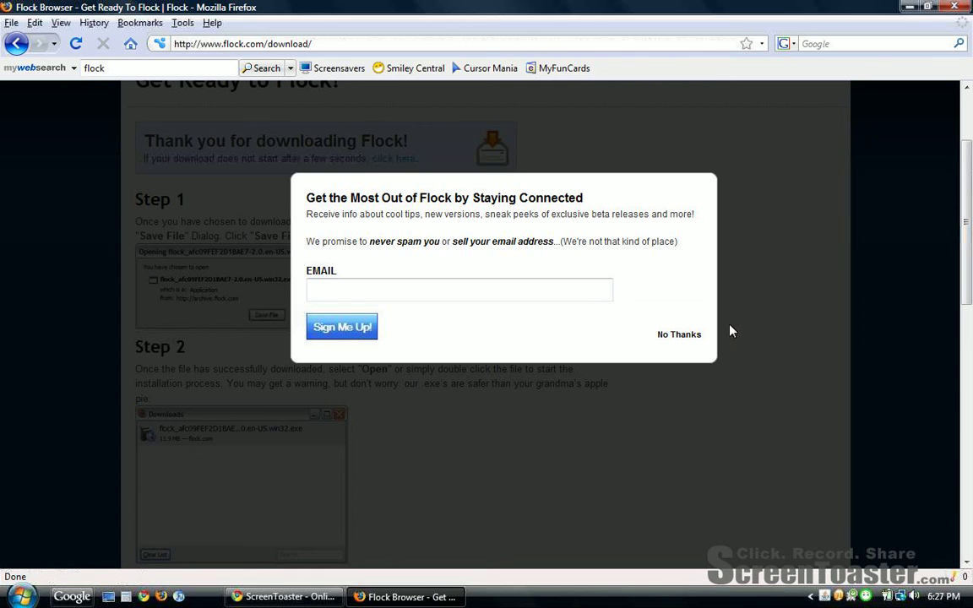
pyautogui.click(688, 339)
pyautogui.scroll(-3, 249, 300)
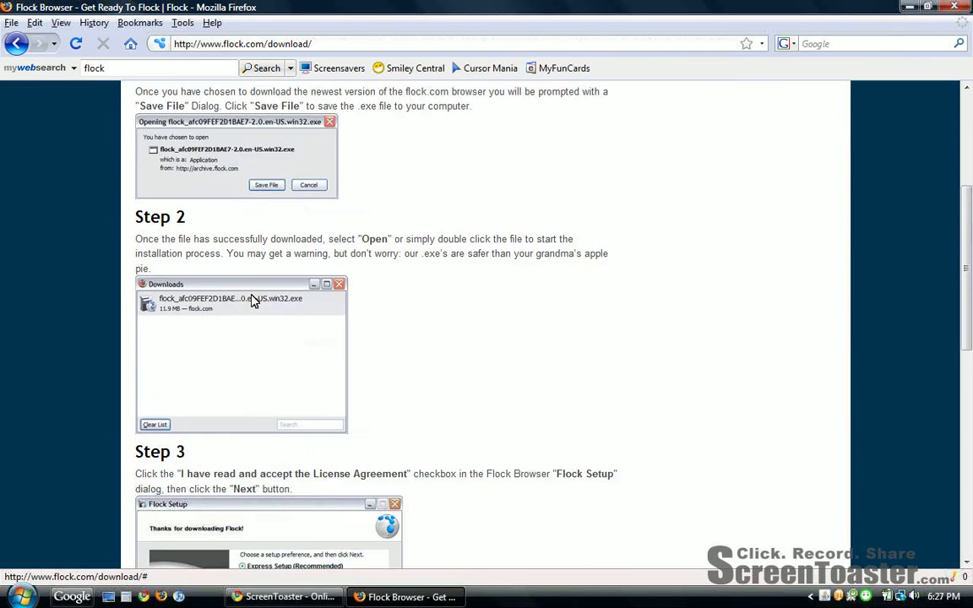
pyautogui.scroll(5, 254, 302)
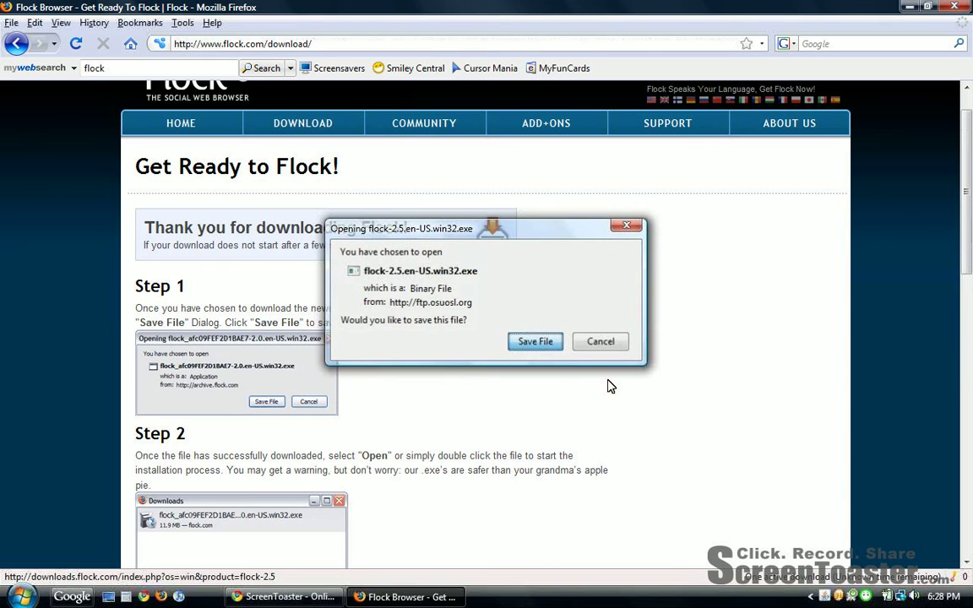
pyautogui.click(534, 342)
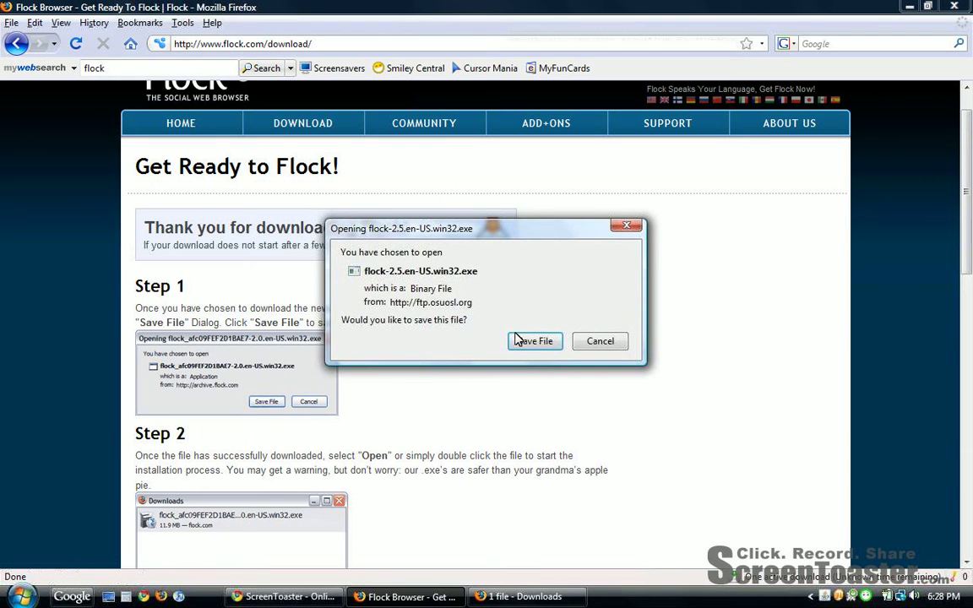
pyautogui.click(535, 341)
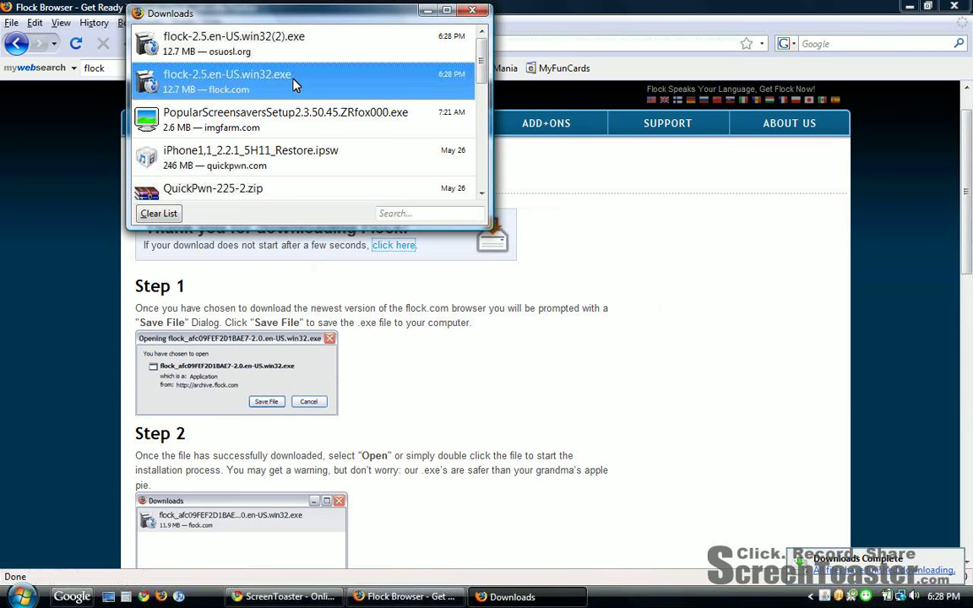
# Step: Run the downloaded flock-2.5.en-US.win32(2).exe installer and close the Downloads window
pyautogui.click(258, 59)
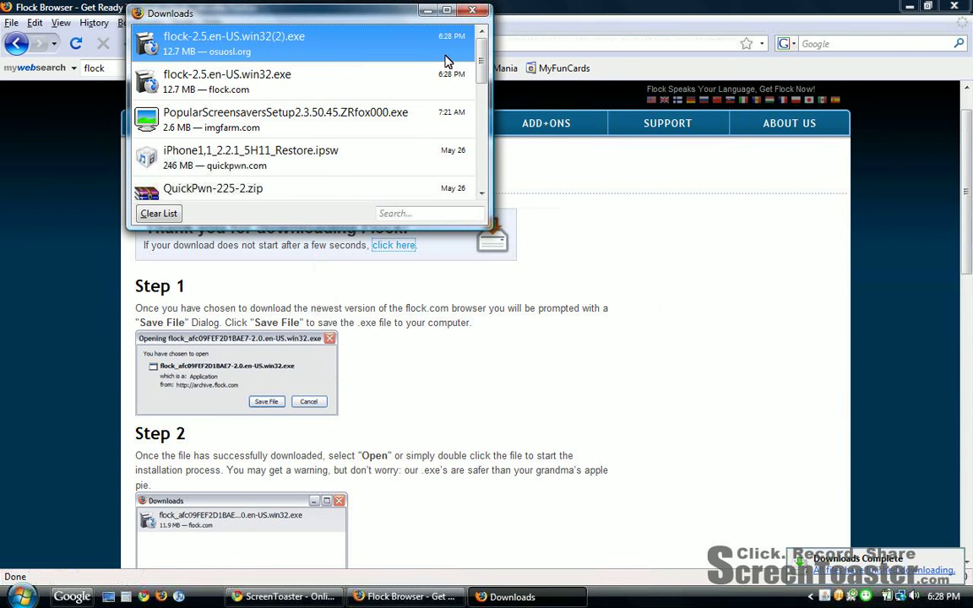
pyautogui.doubleClick(403, 55)
pyautogui.click(527, 311)
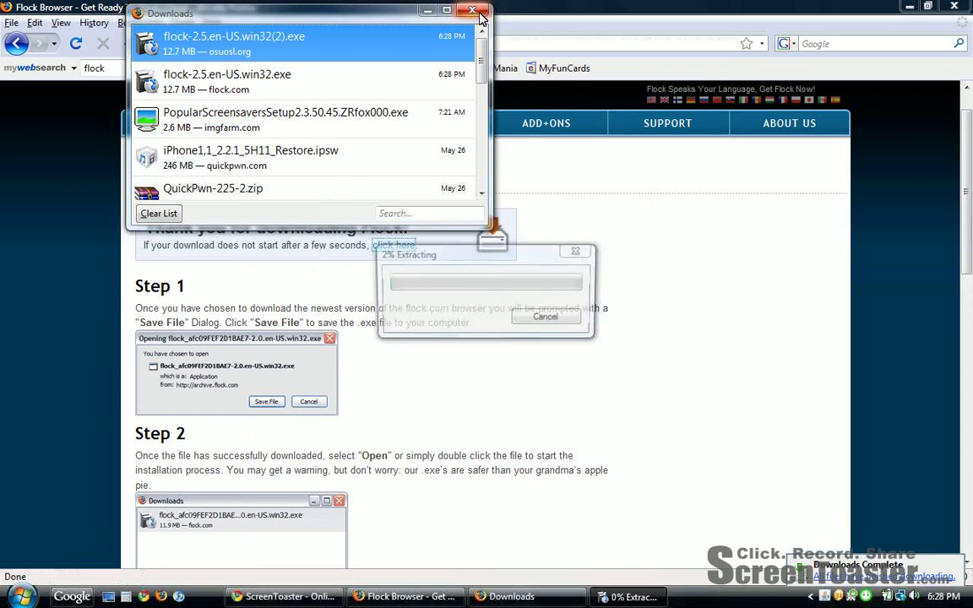
pyautogui.click(475, 12)
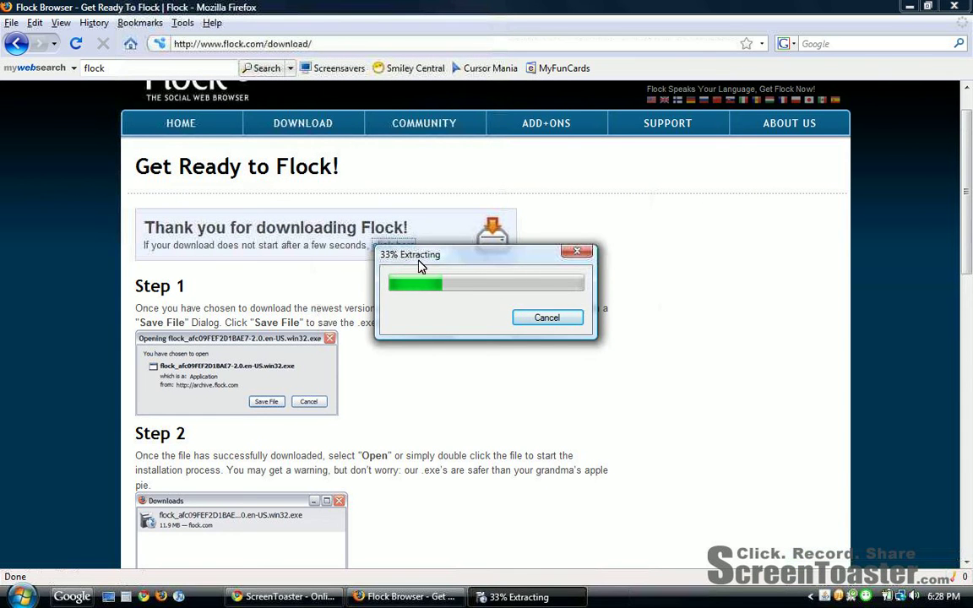
# Step: Install Flock with Express Setup, accepting the license agreement, and finish the wizard with Launch Flock now enabled
pyautogui.click(371, 254)
pyautogui.moveTo(966, 177); pyautogui.dragTo(963, 414)
pyautogui.moveTo(494, 596)
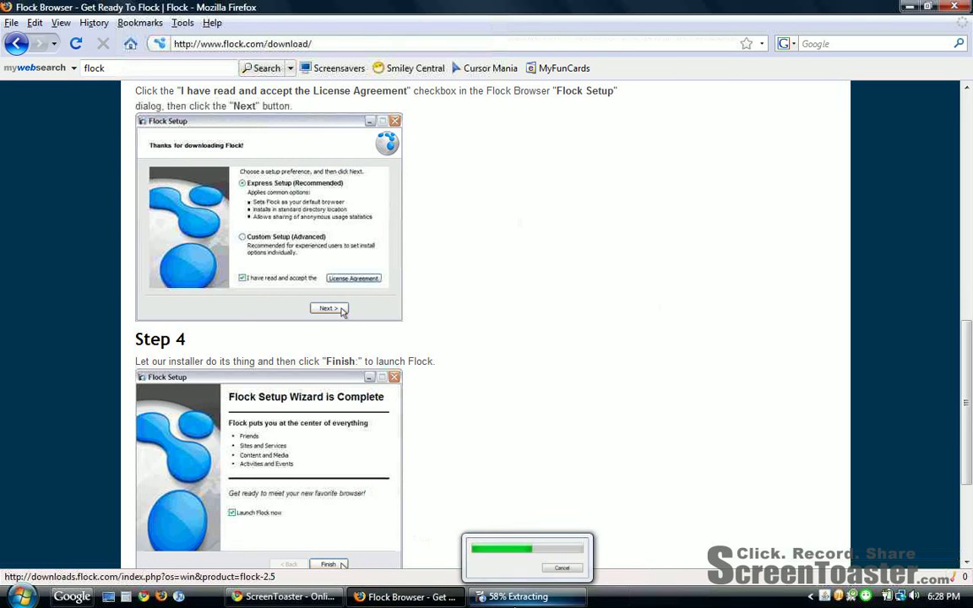
pyautogui.click(524, 557)
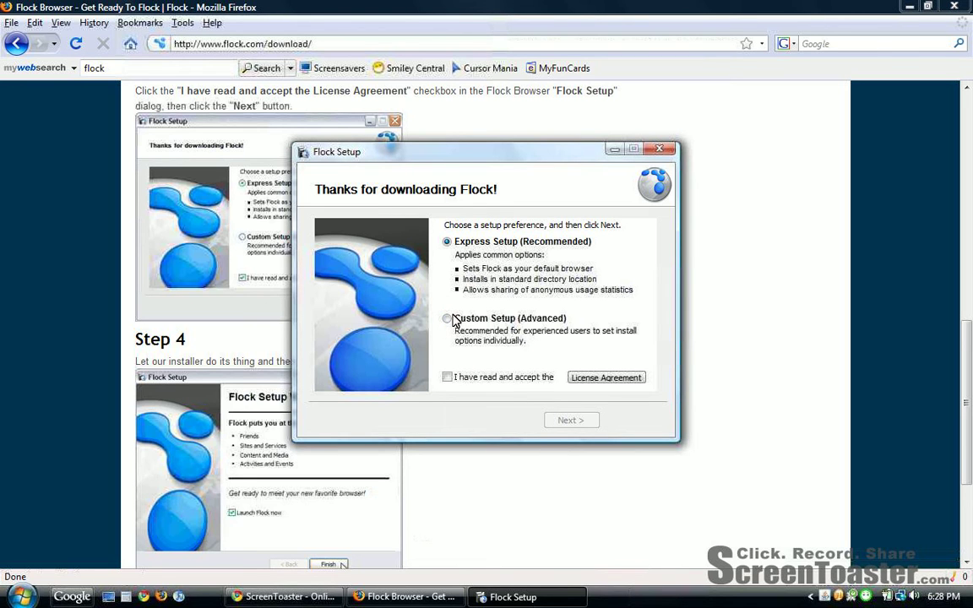
pyautogui.click(447, 377)
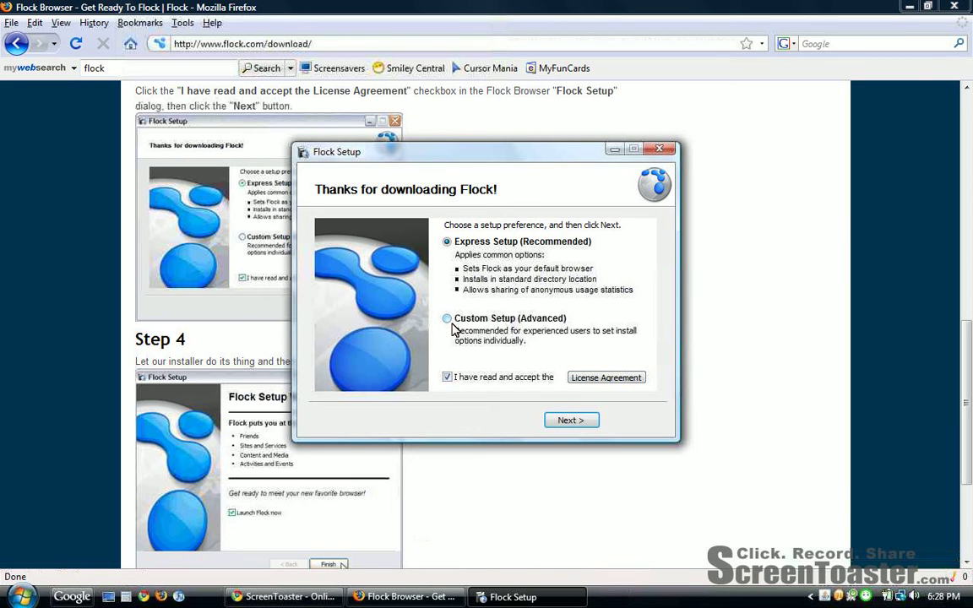
pyautogui.click(569, 421)
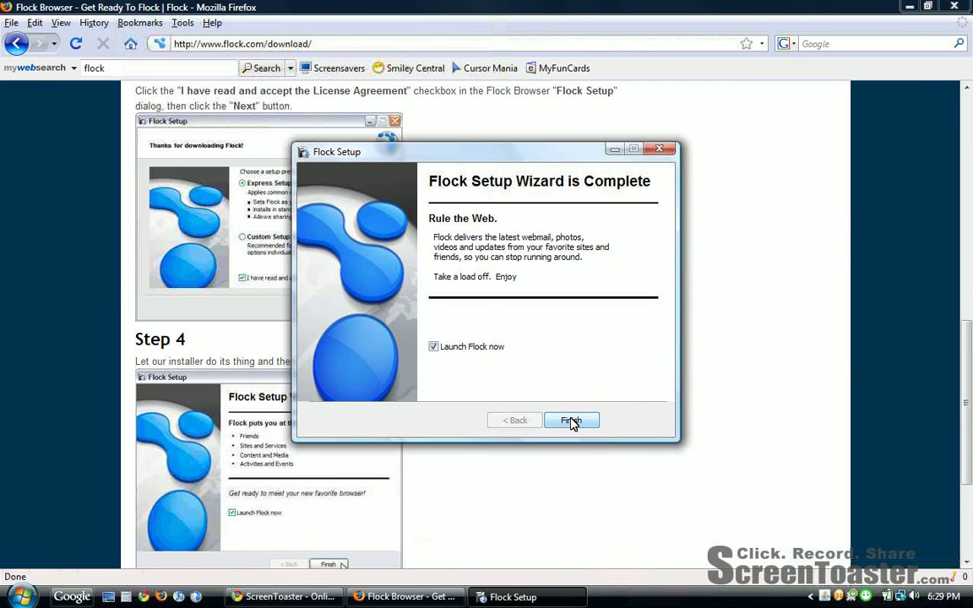
pyautogui.click(571, 420)
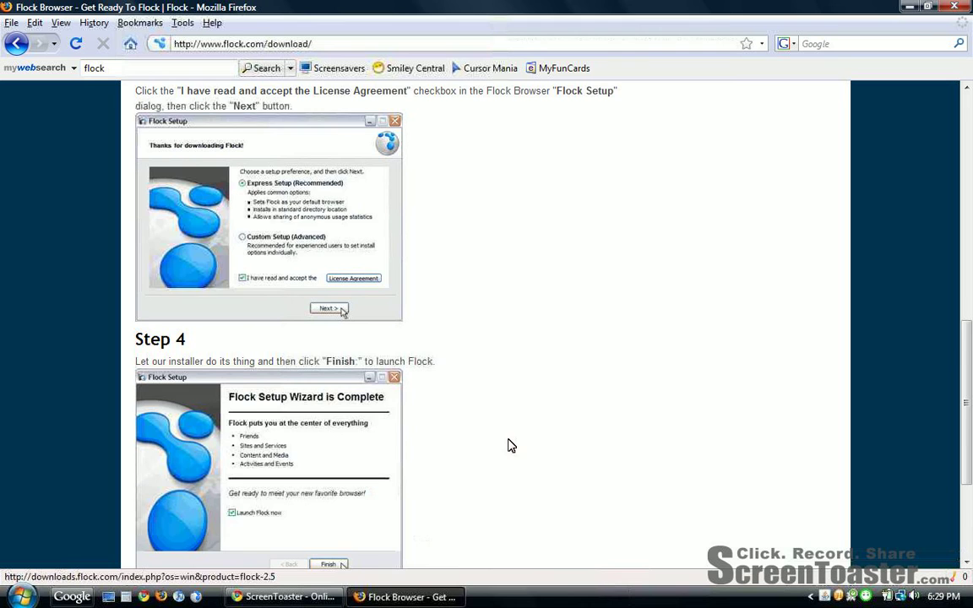
# Step: Close the Firefox window and continue through the Flock Import Wizard with Don't import anything selected
pyautogui.scroll(-4, 510, 445)
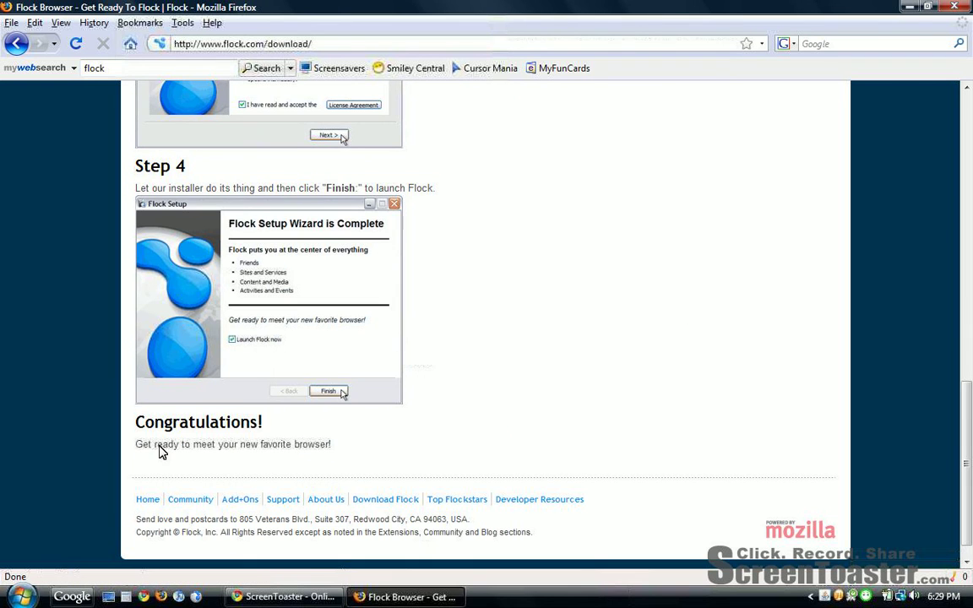
pyautogui.moveTo(160, 452); pyautogui.dragTo(135, 166)
pyautogui.click(452, 459)
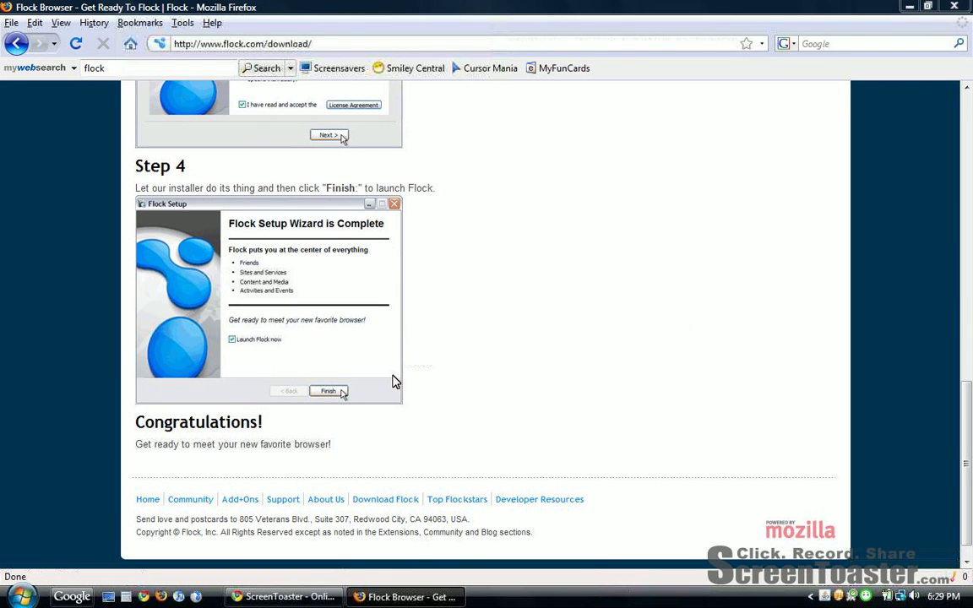
pyautogui.click(956, 7)
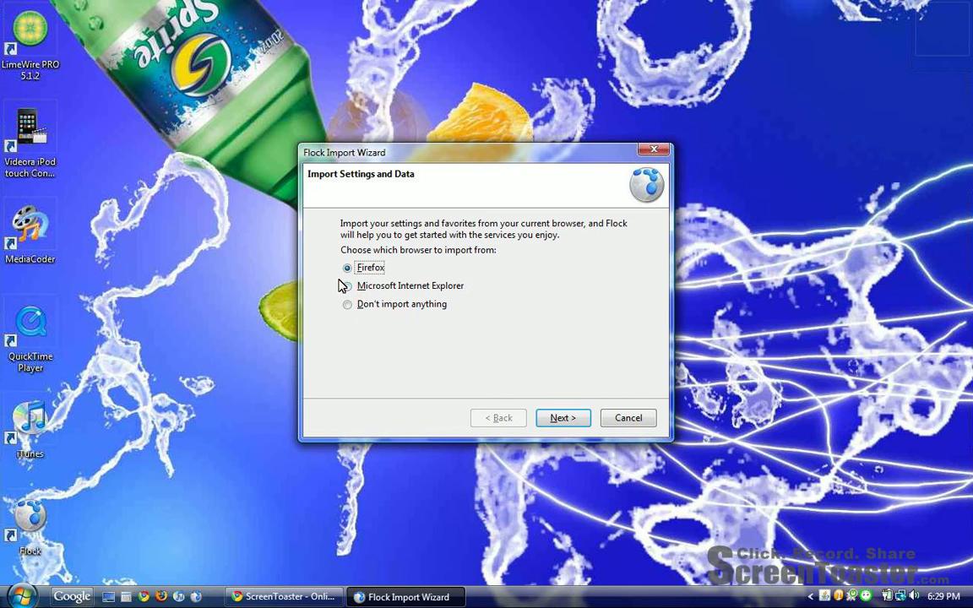
pyautogui.click(347, 306)
pyautogui.click(554, 417)
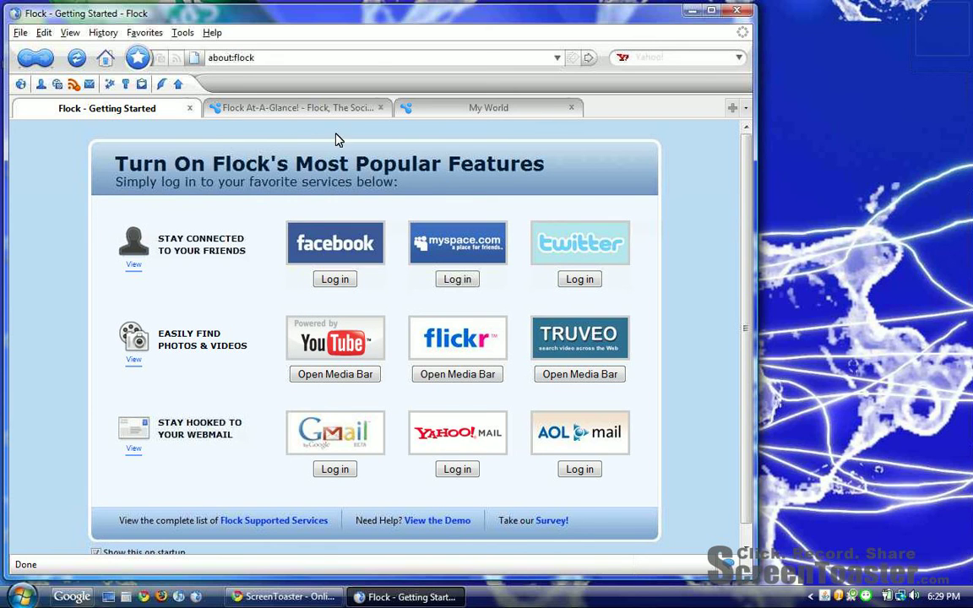
# Step: View the Flock At-A-Glance and My World tabs, and close the My World tab
pyautogui.click(275, 110)
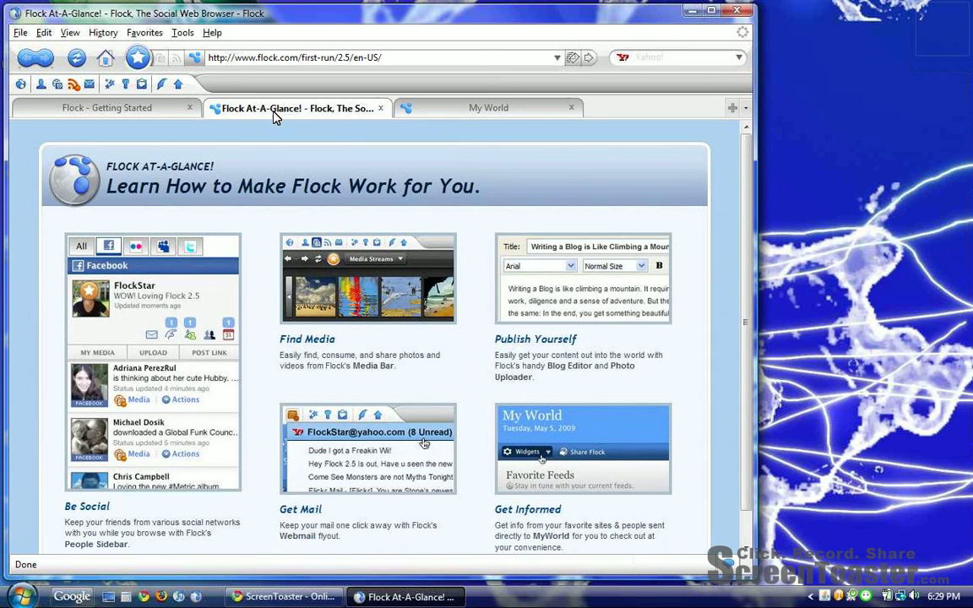
pyautogui.click(456, 108)
pyautogui.click(573, 110)
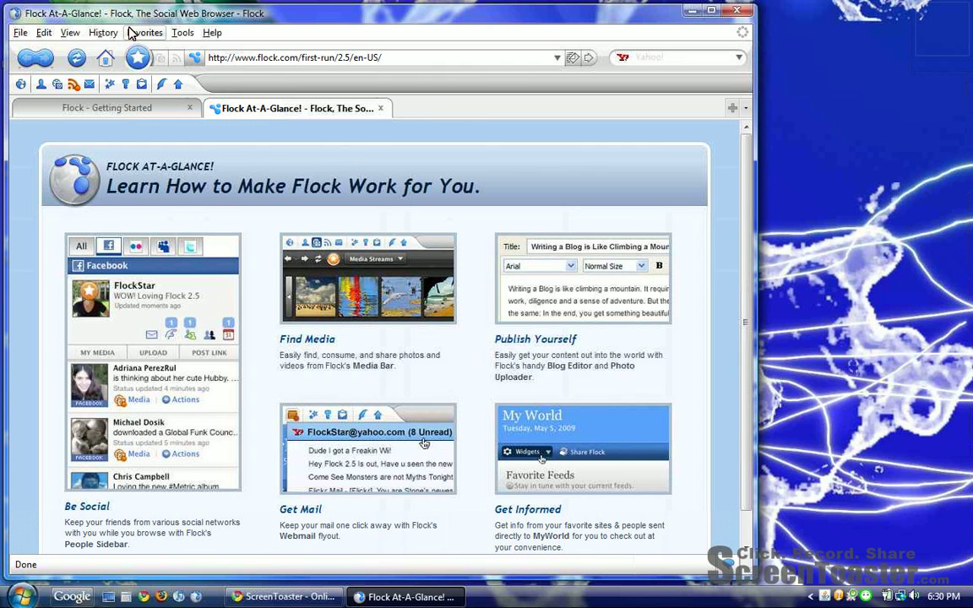
# Step: Examine the View, Tools and Help commands, the Flock Tutorial topics and the feature overview on the Flock At-A-Glance page
pyautogui.click(44, 32)
pyautogui.click(69, 34)
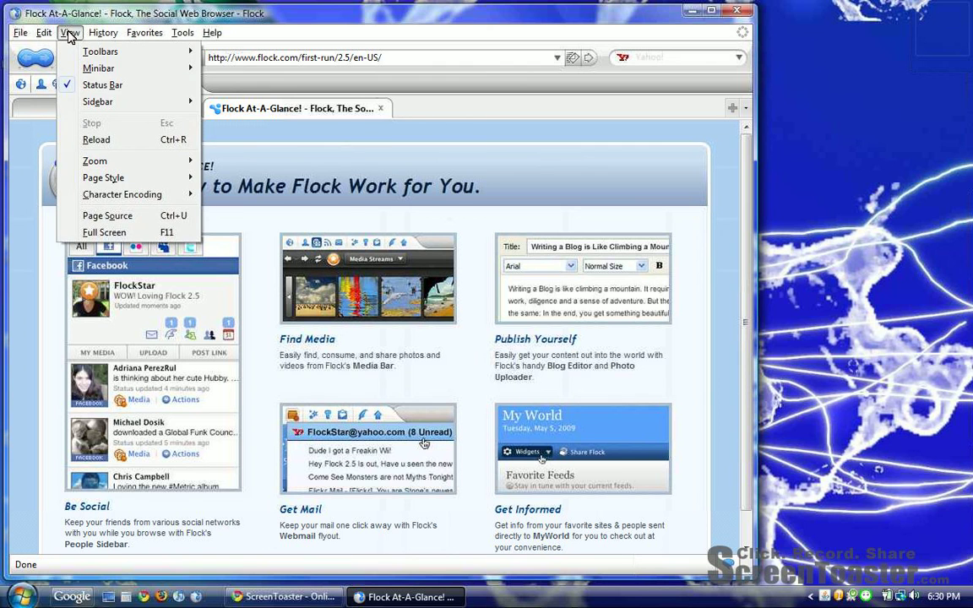
pyautogui.moveTo(181, 35)
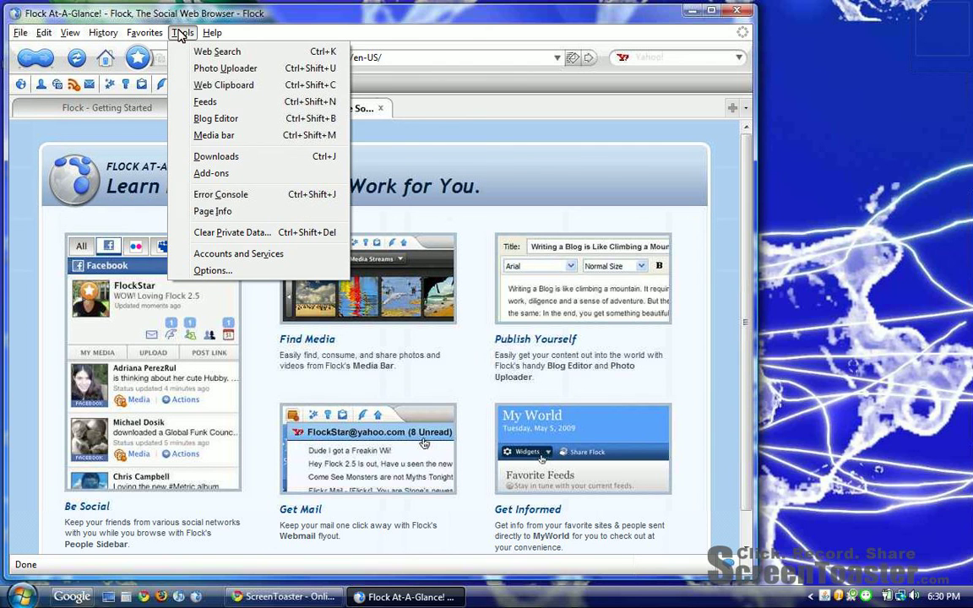
pyautogui.moveTo(218, 34)
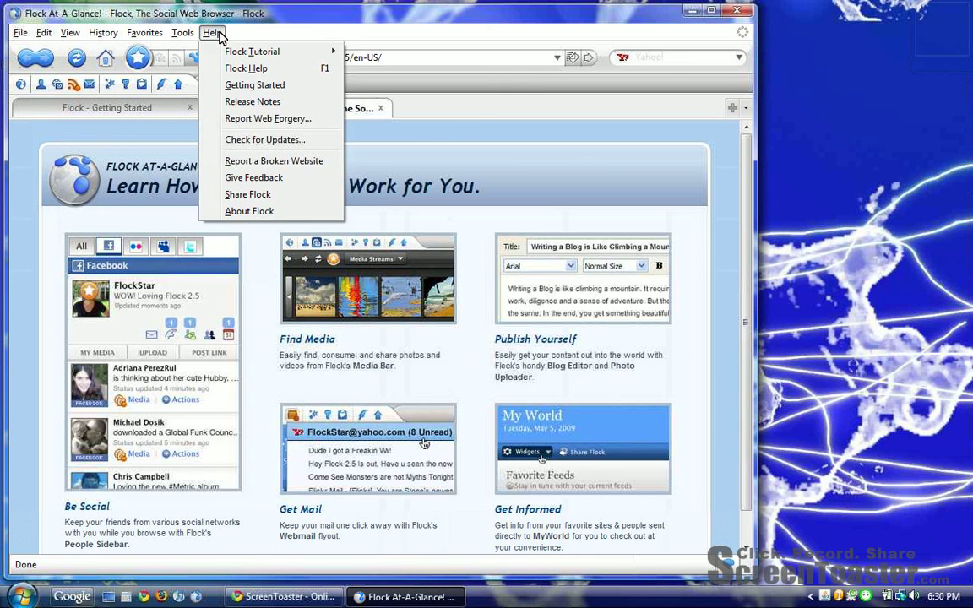
pyautogui.moveTo(295, 53)
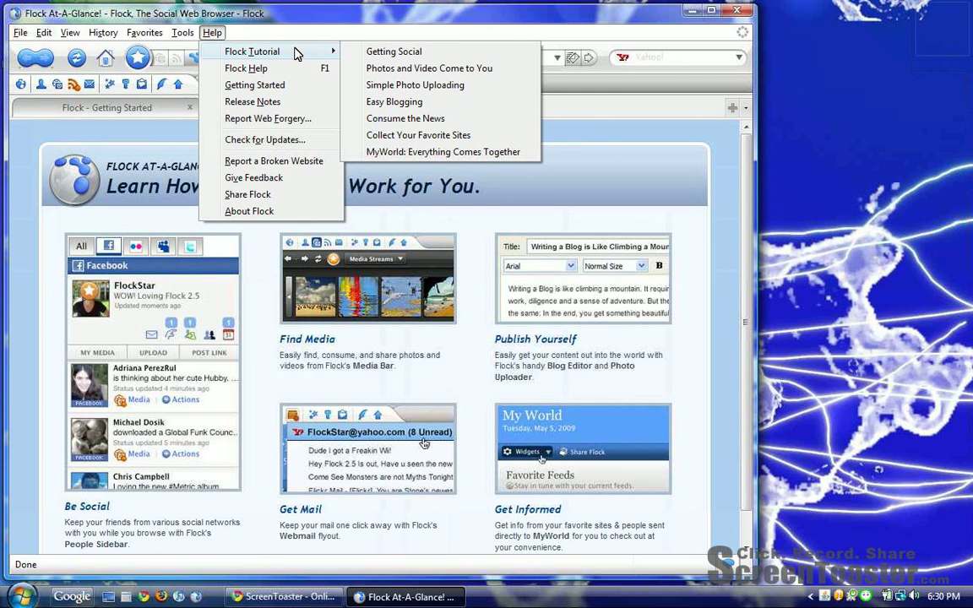
pyautogui.click(635, 169)
pyautogui.scroll(-1, 654, 199)
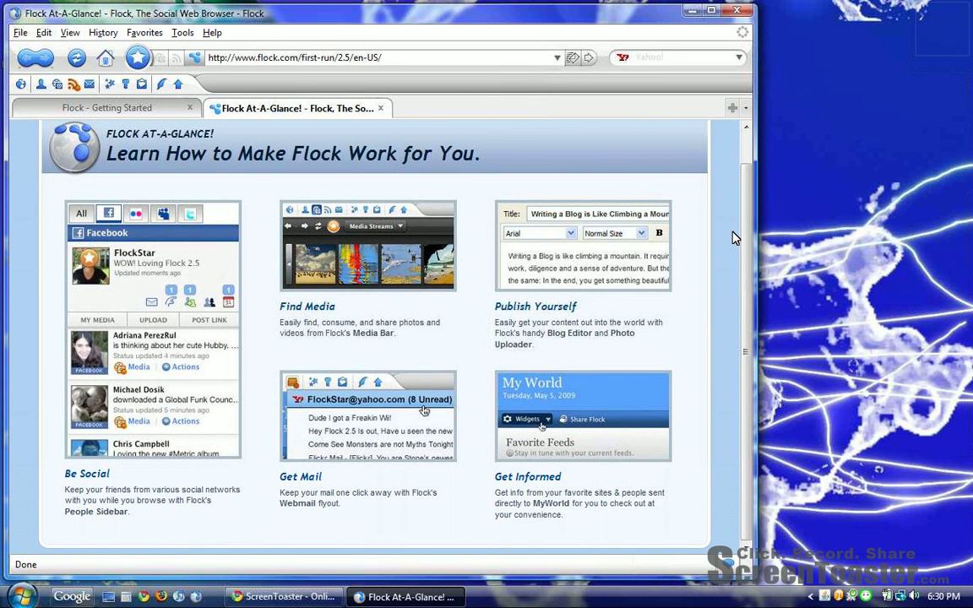
pyautogui.scroll(1, 591, 270)
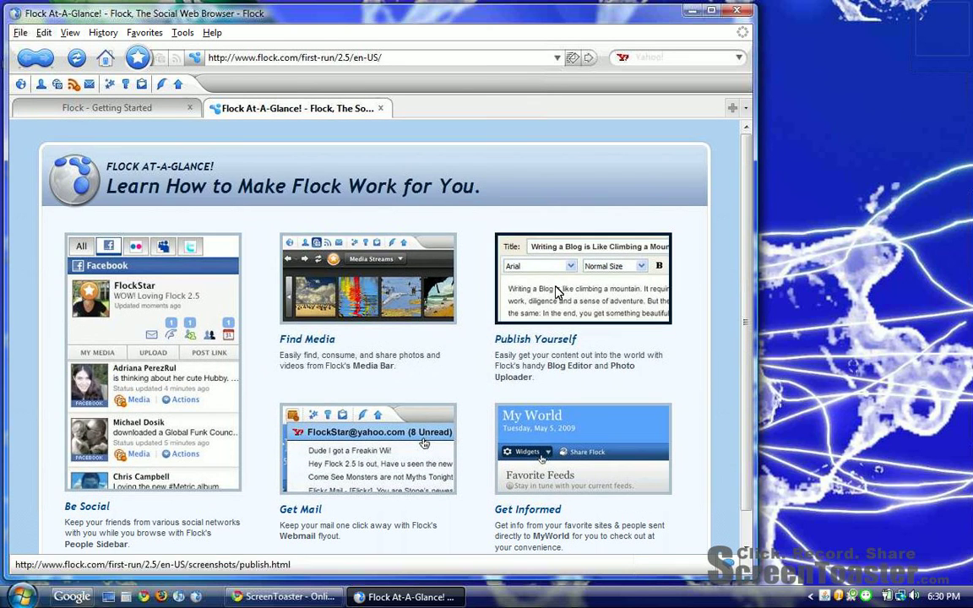
# Step: Close the Flock - Getting Started tab and the Flock browser window
pyautogui.click(190, 108)
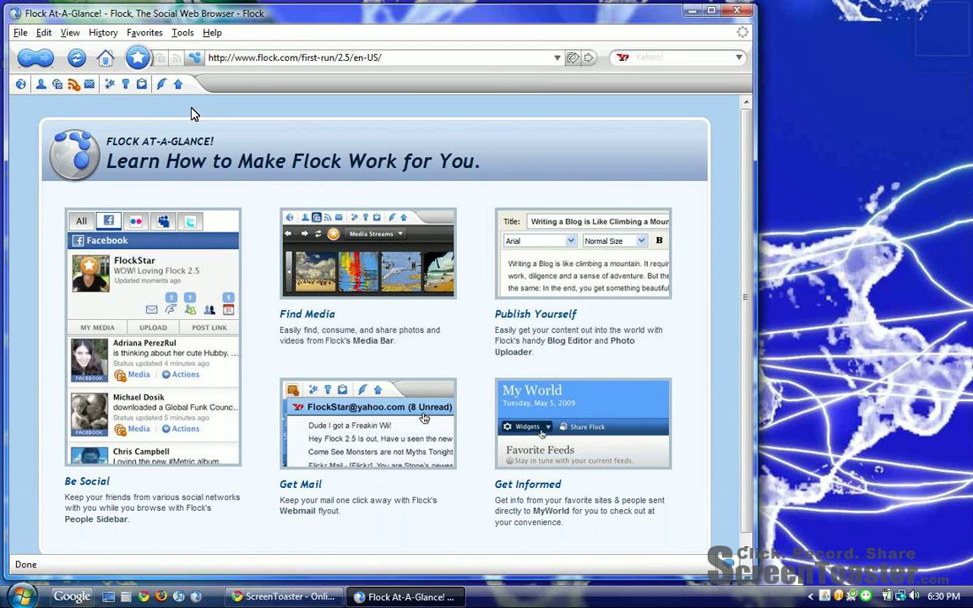
pyautogui.click(738, 11)
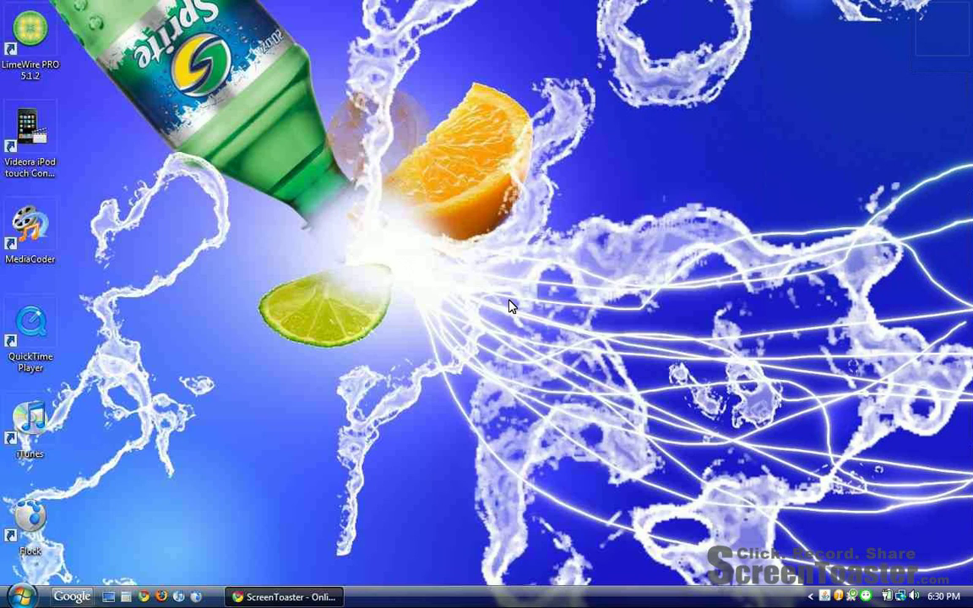